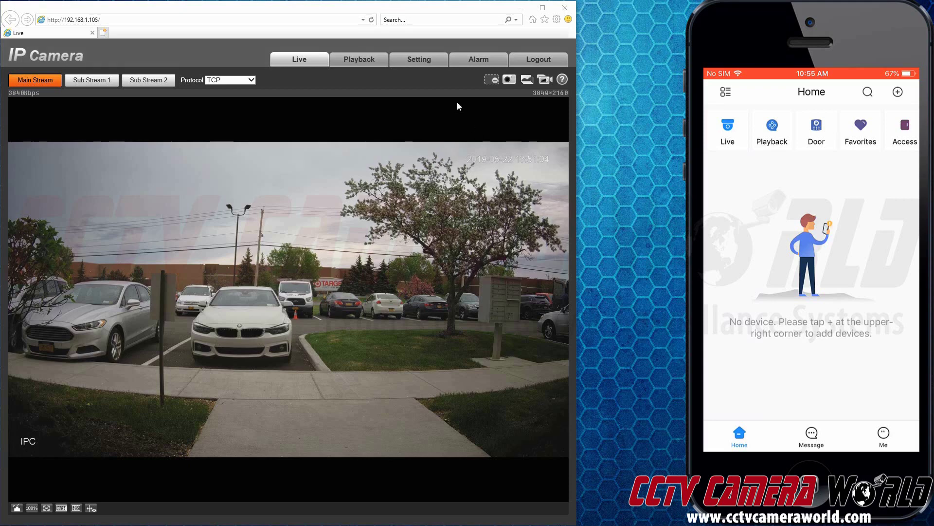
Enable P2P on the camera's Network > Access Platform page, save, and confirm the status is Online
click(428, 59)
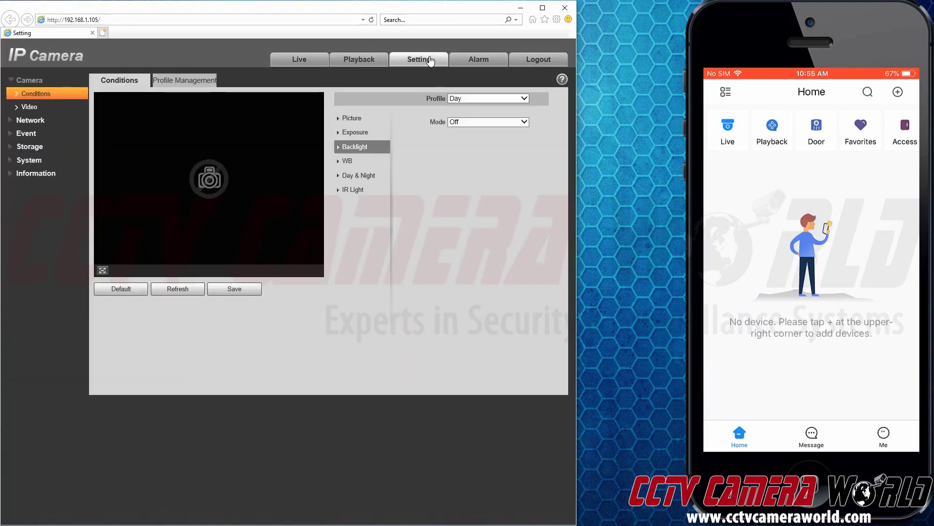
click(37, 121)
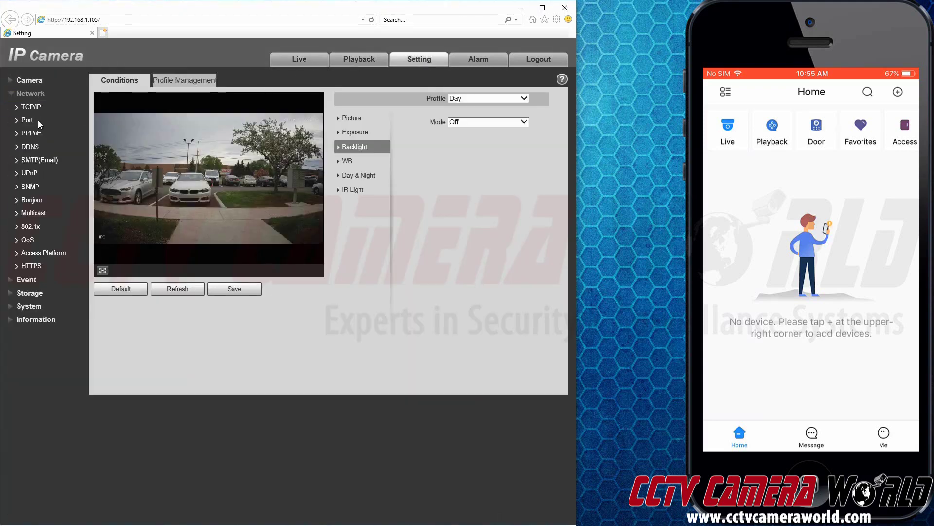
click(40, 252)
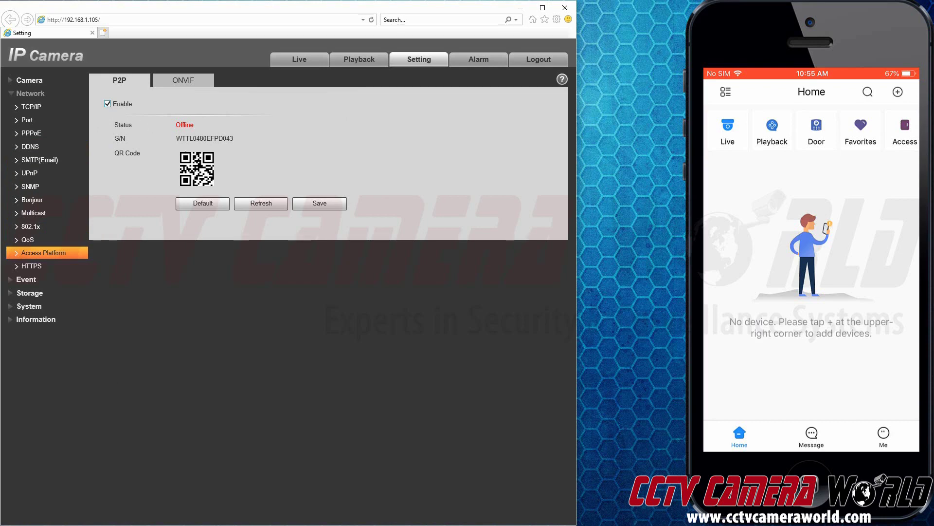
click(315, 210)
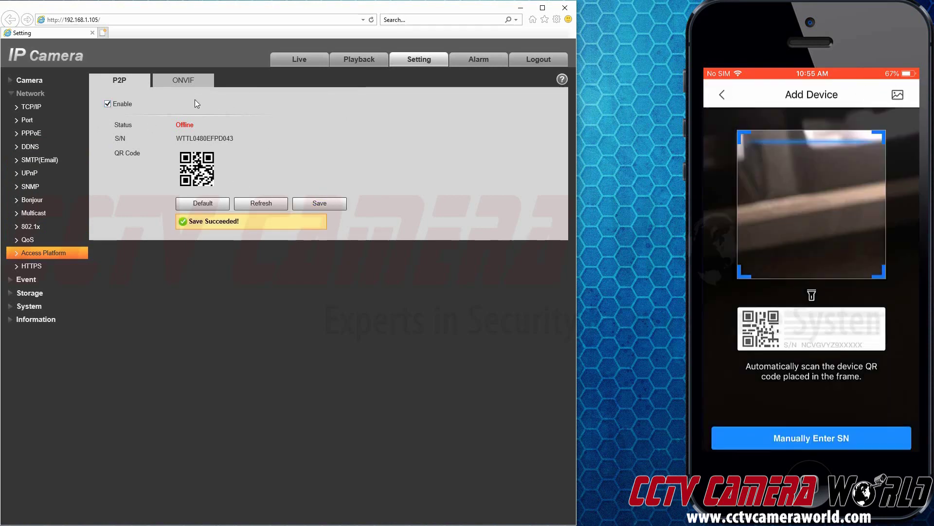
click(255, 203)
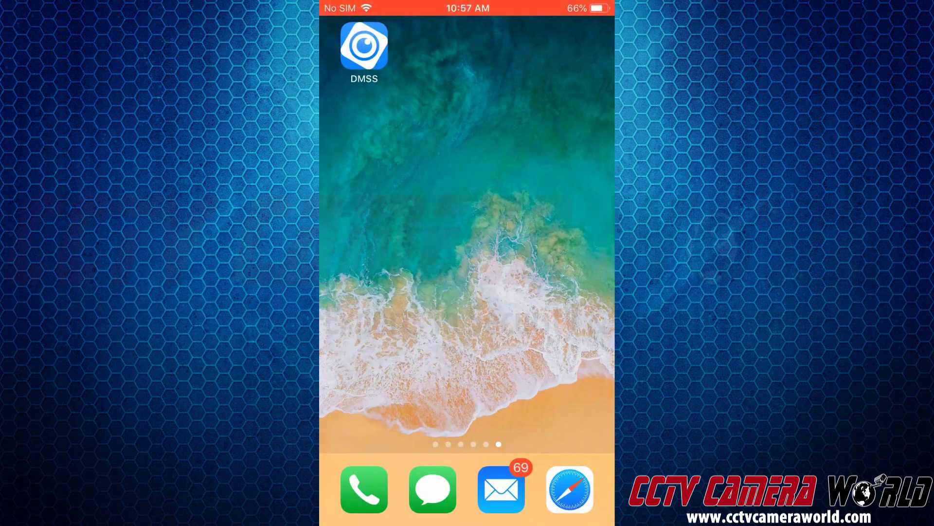
Launch DMSS and bring up the SD Card Cam live view
click(364, 46)
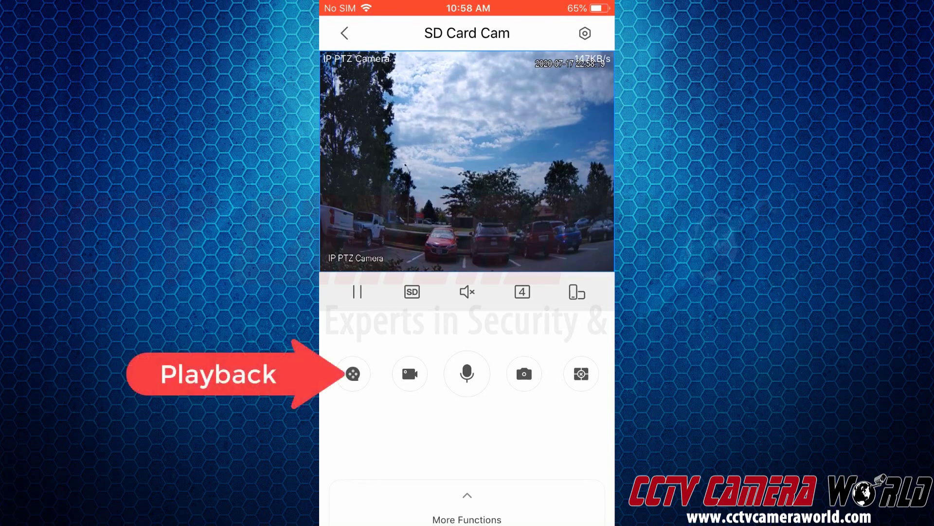
Play back SD Card Cam's 2020-07-17 recording and scrub along its timeline
click(353, 373)
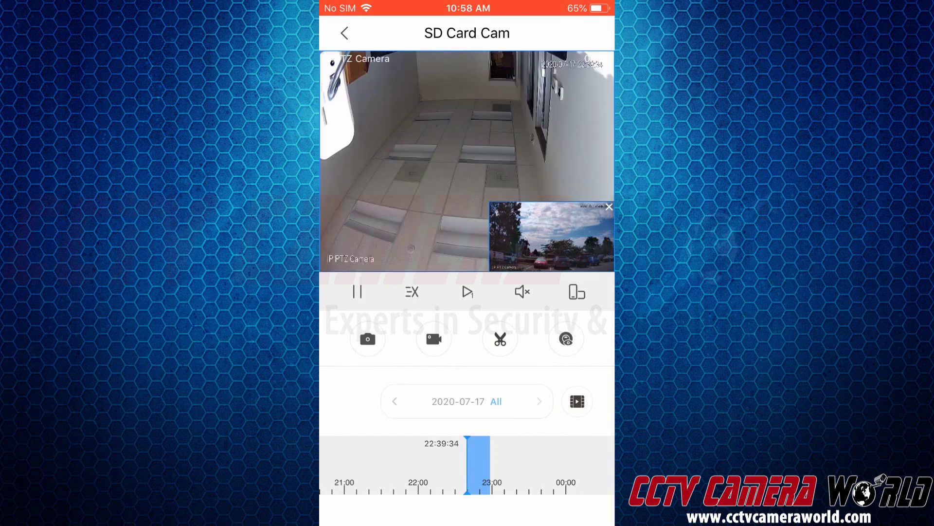
mouse_move(477, 467)
mouse_down()
mouse_move(447, 467)
mouse_move(487, 467)
mouse_up()
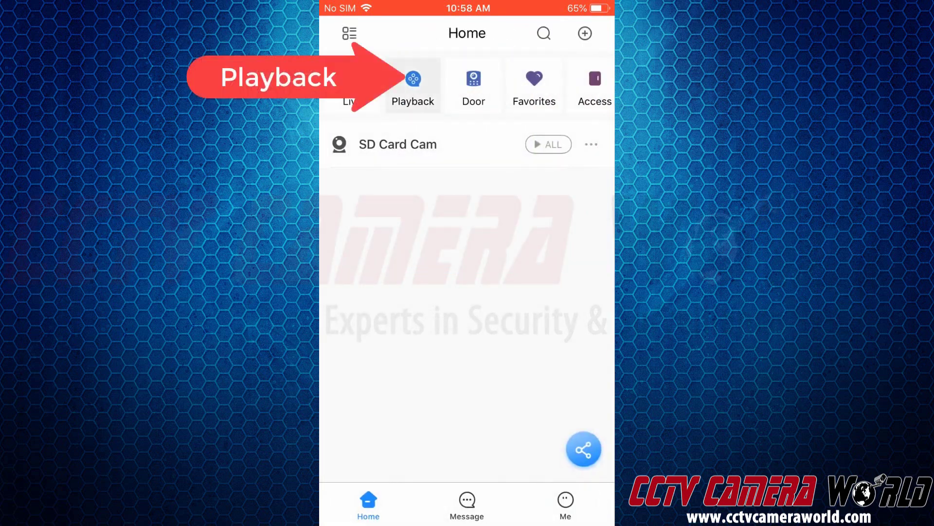
Play back the IP PTZ Camera channel's 2020-07-17 footage near 22:49 and take a snapshot
click(413, 82)
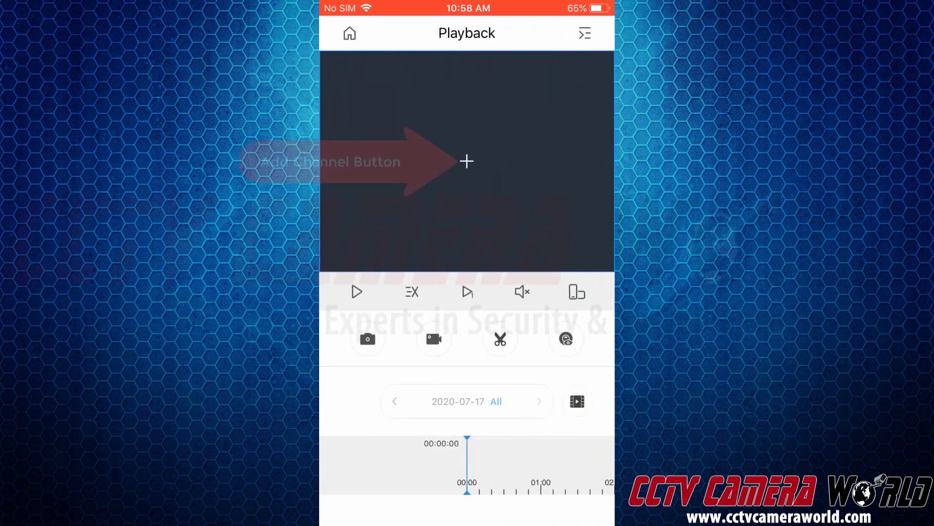
click(467, 161)
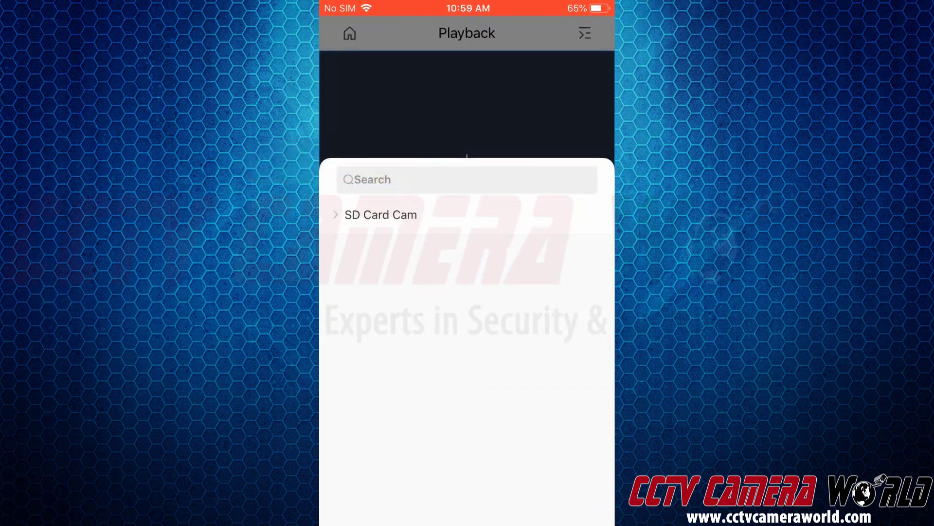
click(381, 215)
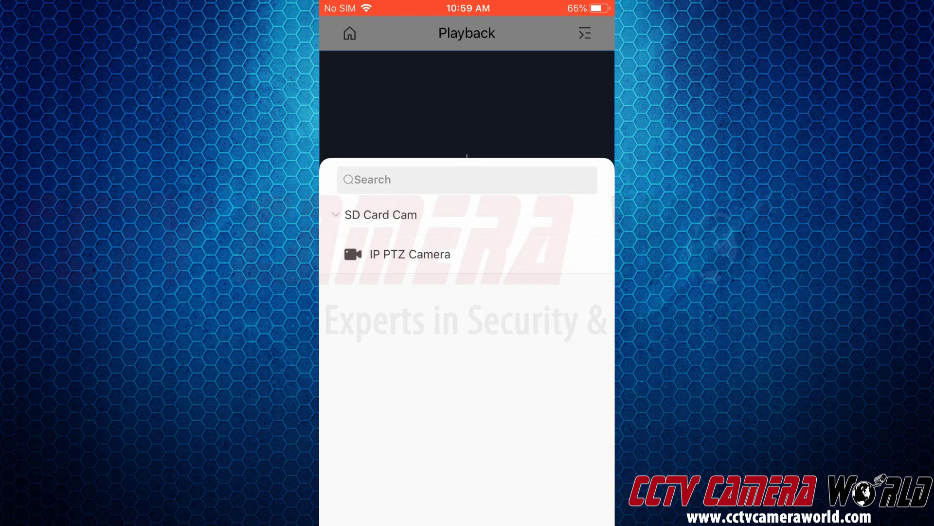
click(409, 254)
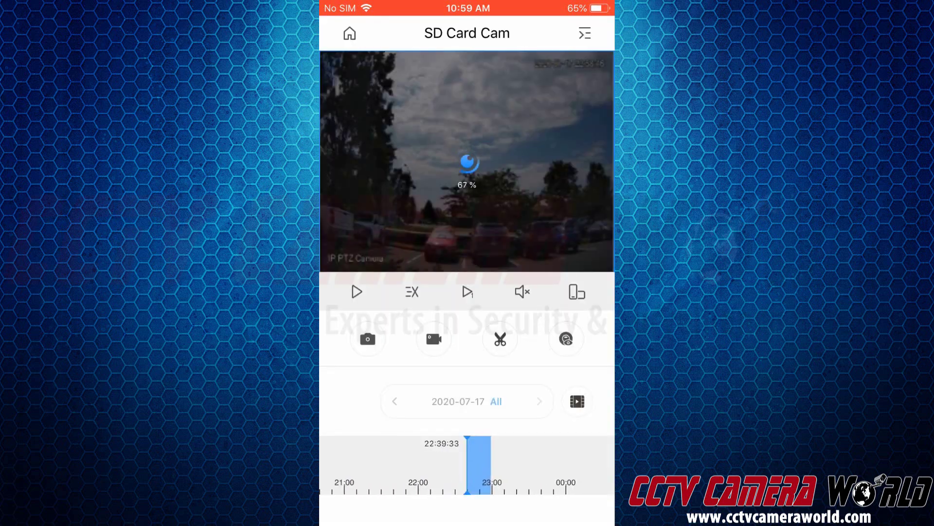
drag(475, 471, 462, 471)
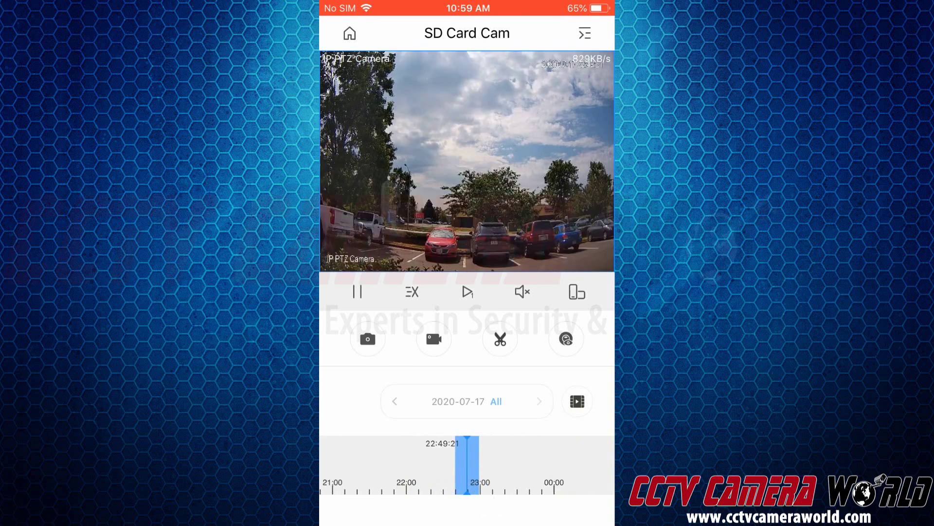
click(368, 338)
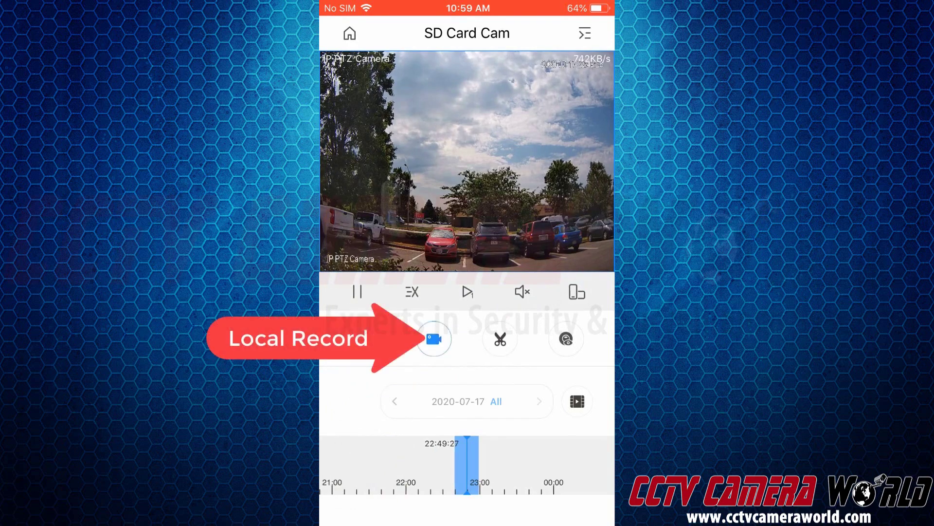
Save a short local recording of the playback, then clip a section and request its download
click(434, 339)
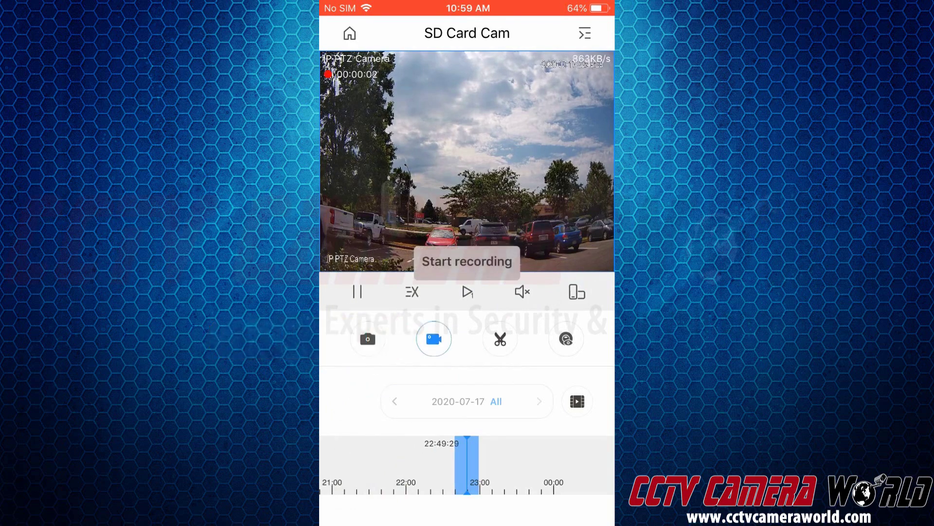
click(434, 338)
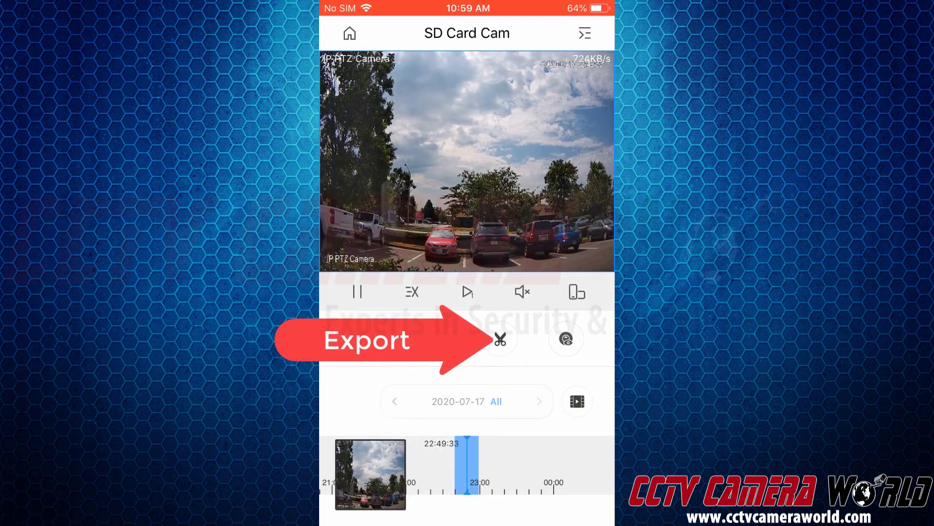
click(501, 339)
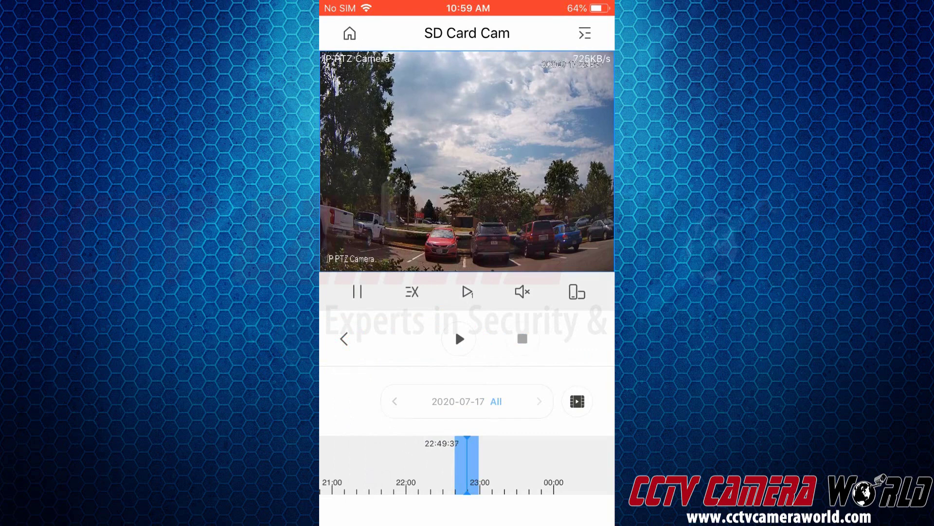
click(458, 338)
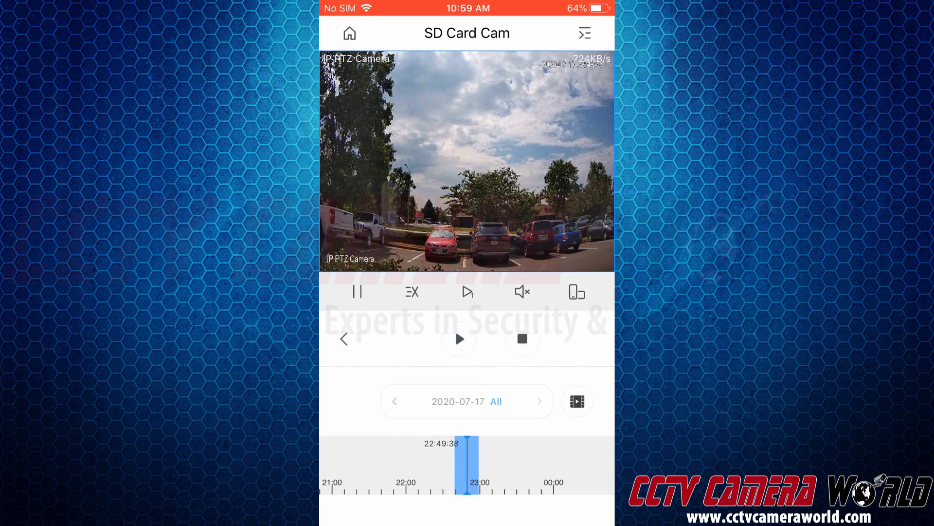
click(522, 339)
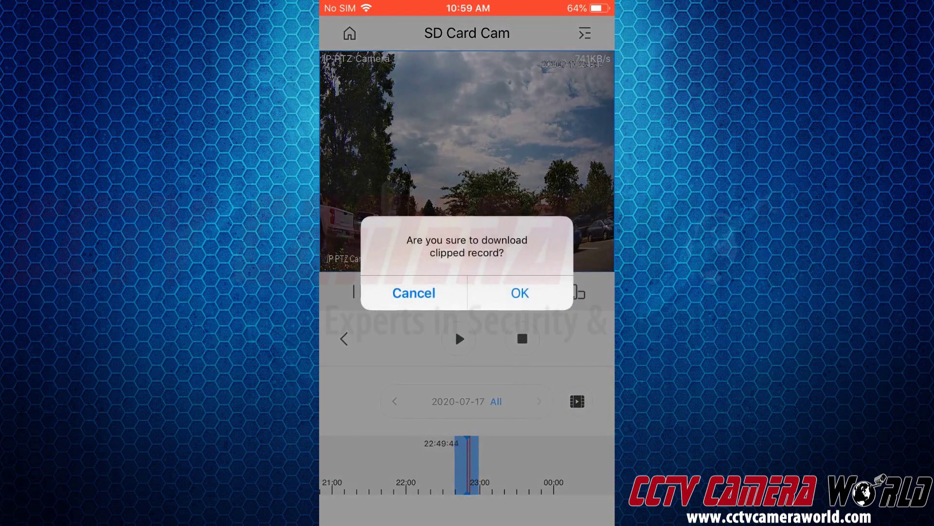
Confirm with OK that the clipped record should download to the phone
click(520, 293)
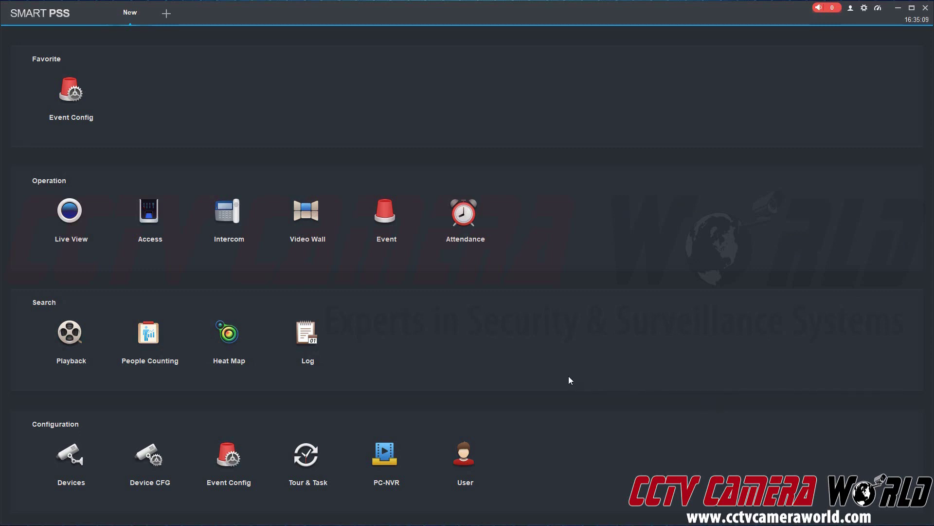
Open Playback for SD Card Cam with Record Type set to All Records
click(85, 340)
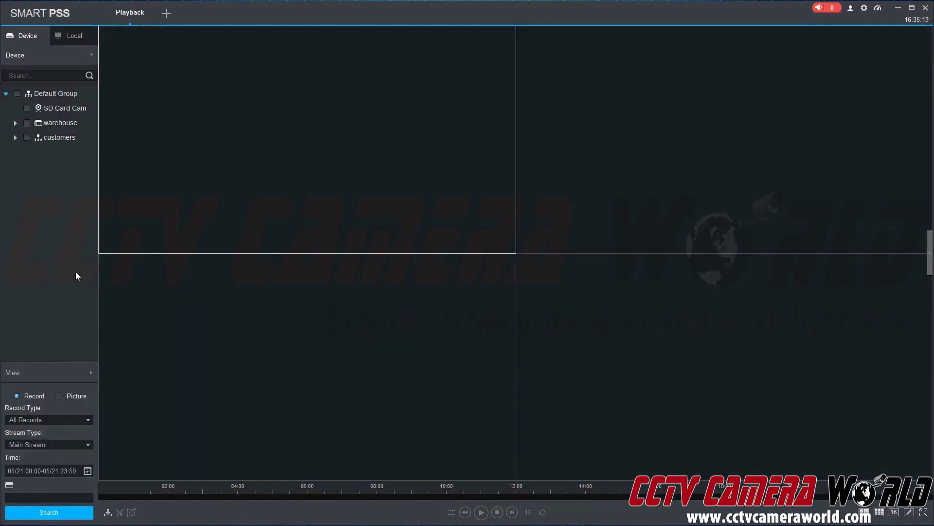
click(27, 107)
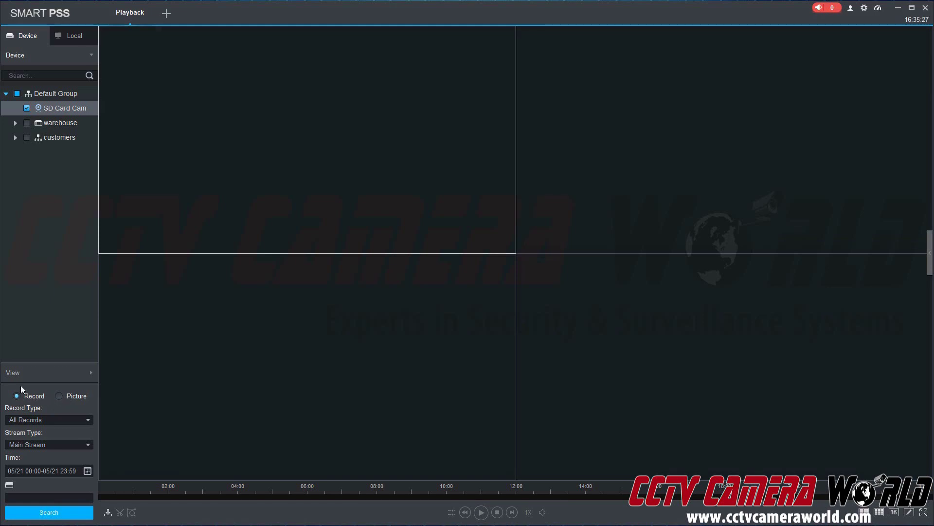
click(37, 418)
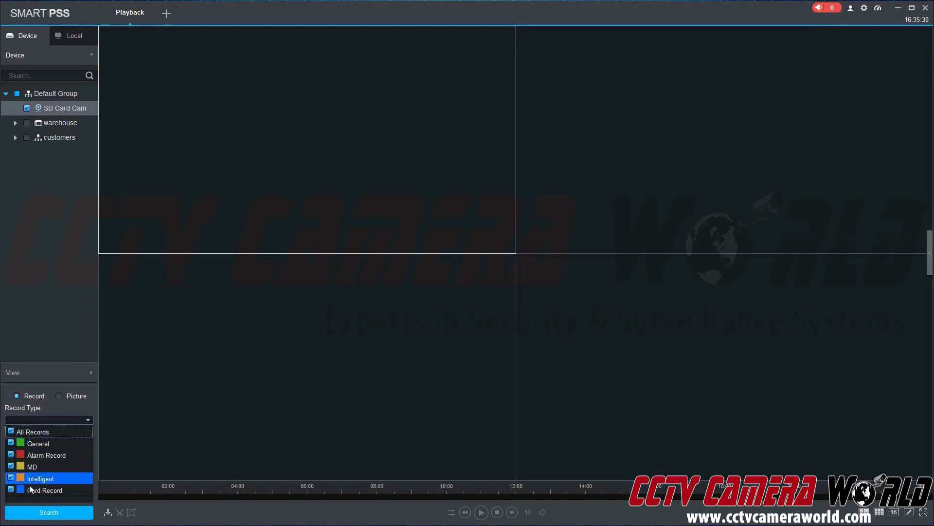
click(25, 433)
click(26, 432)
click(43, 421)
Keep Main Stream as the stream type and set the search date to 20 May 2019
click(54, 445)
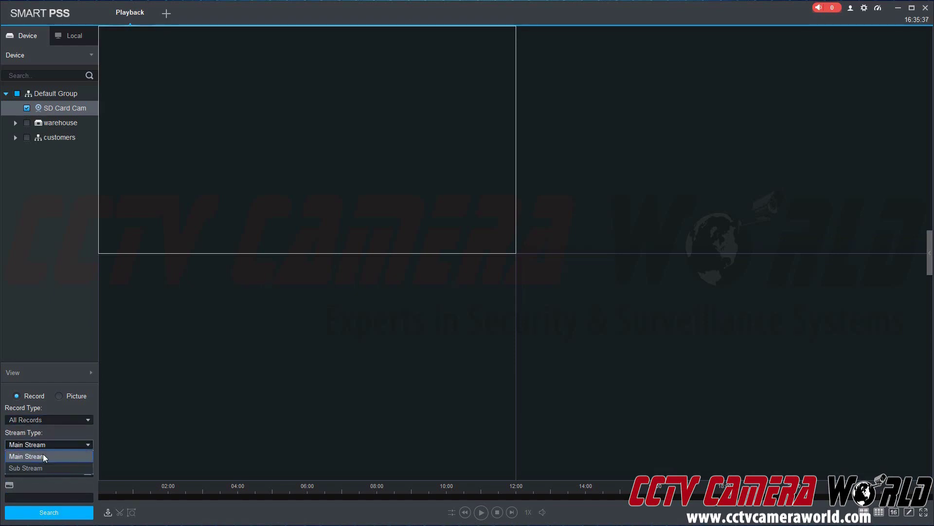
click(42, 455)
click(87, 470)
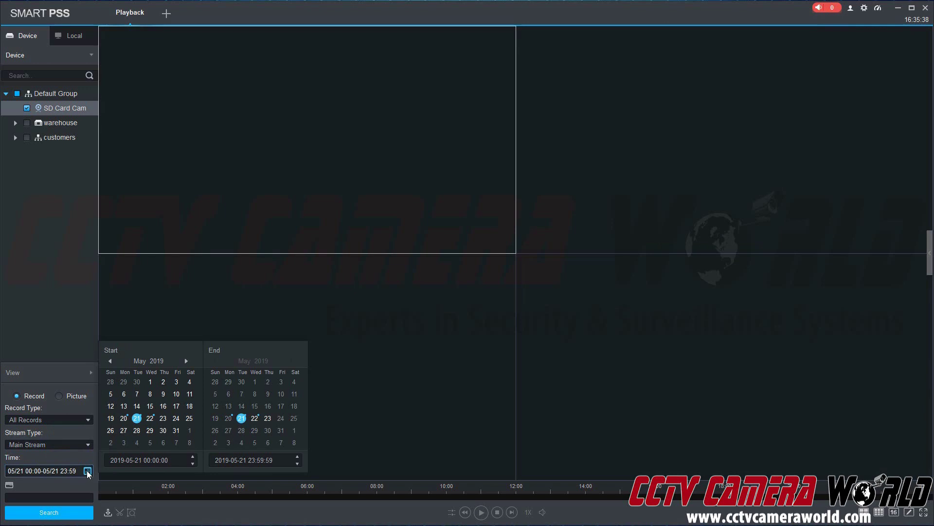
click(124, 418)
click(78, 460)
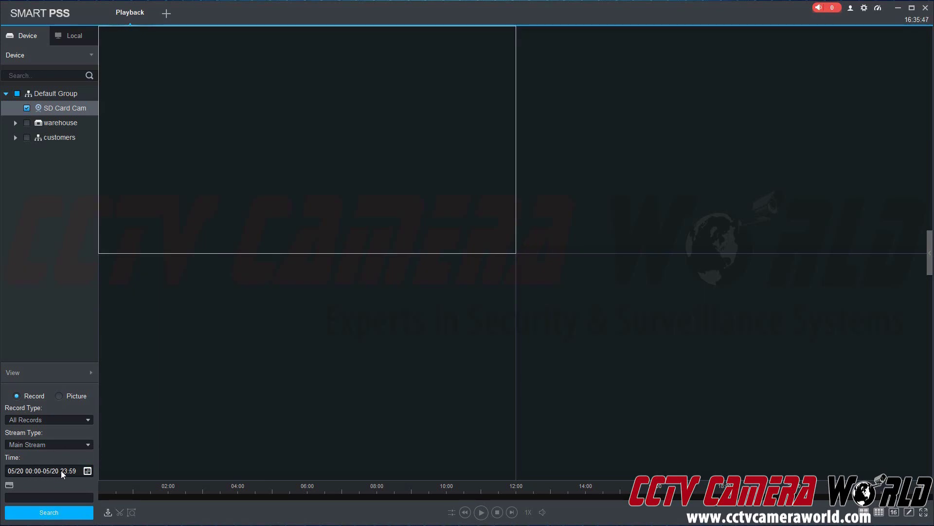
Search the 20 May 2019 recordings, play the footage from about 16:19:56, then stop it
click(47, 512)
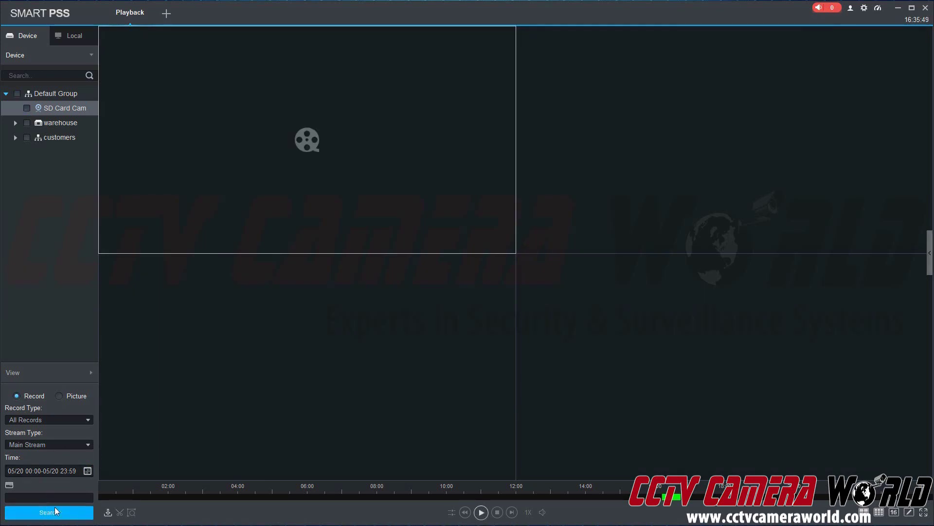
scroll(681, 496, up, 1)
scroll(680, 497, up, 4)
scroll(675, 497, up, 1)
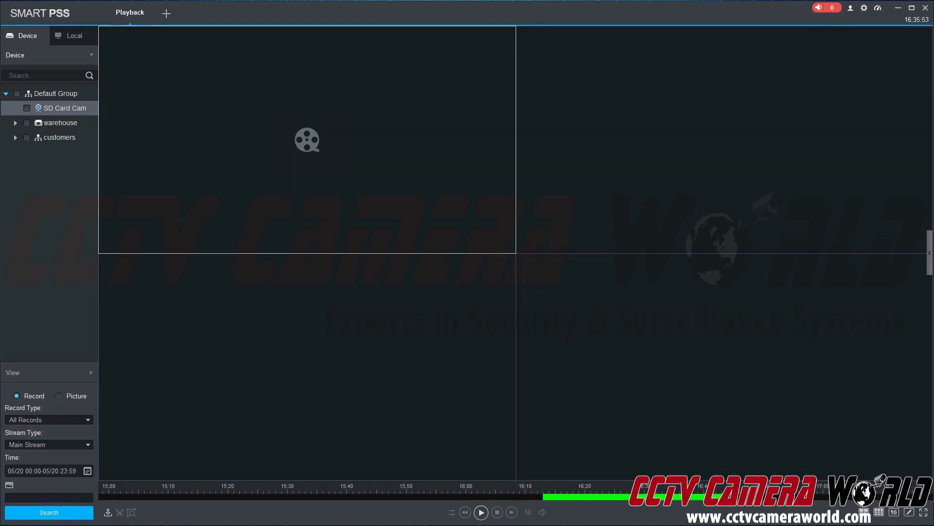
click(584, 496)
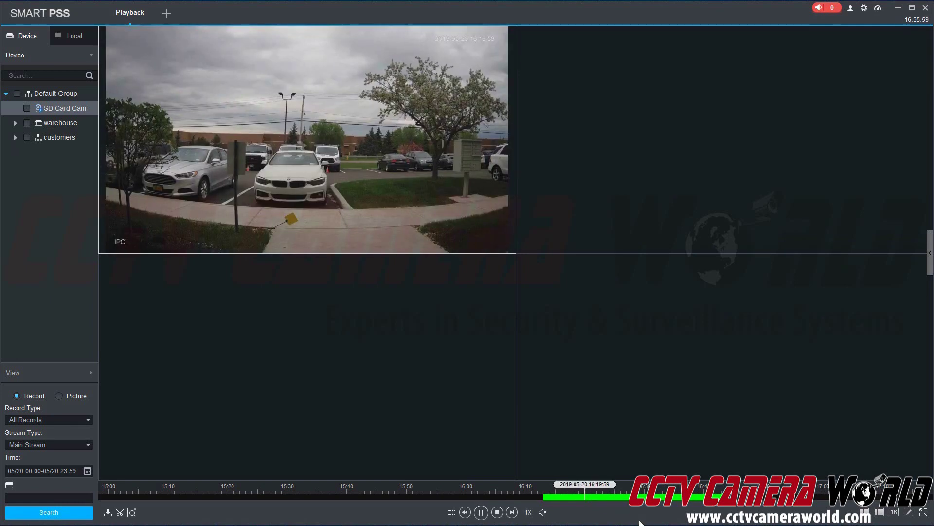
mouse_move(445, 91)
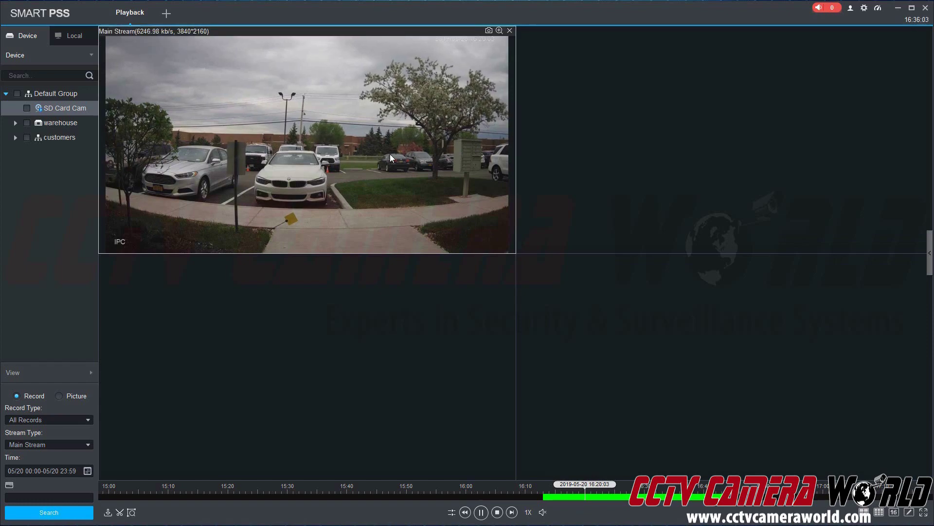
click(498, 512)
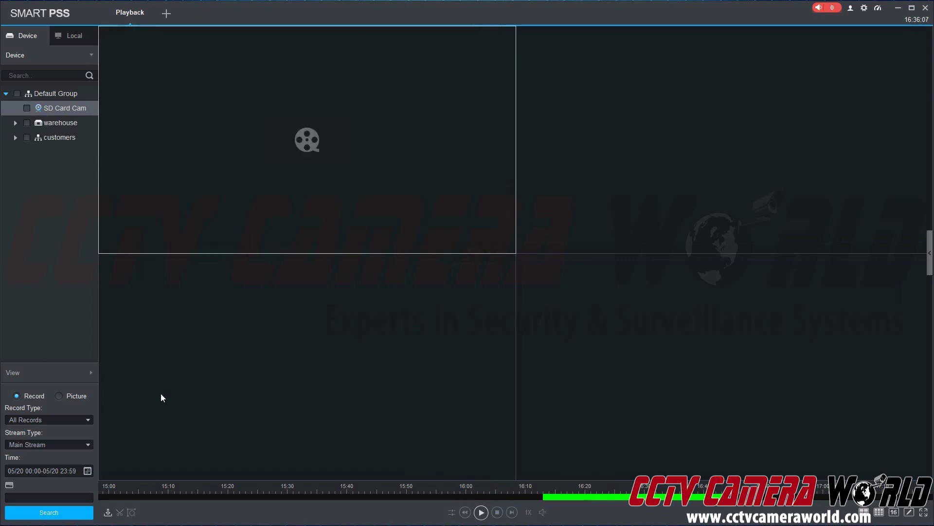
Search SD Card Cam's 20 May pictures, advance to the next one, and autoplay every 2 seconds
click(76, 397)
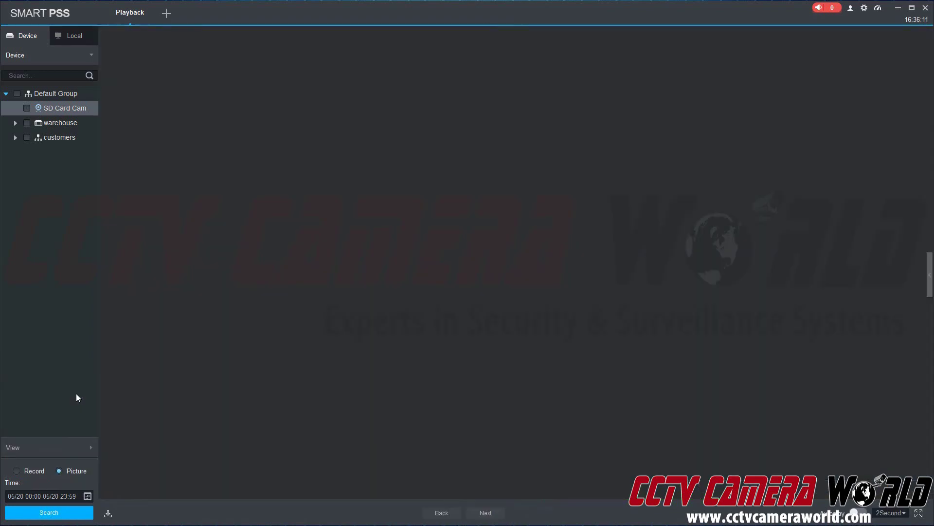
click(26, 108)
click(54, 511)
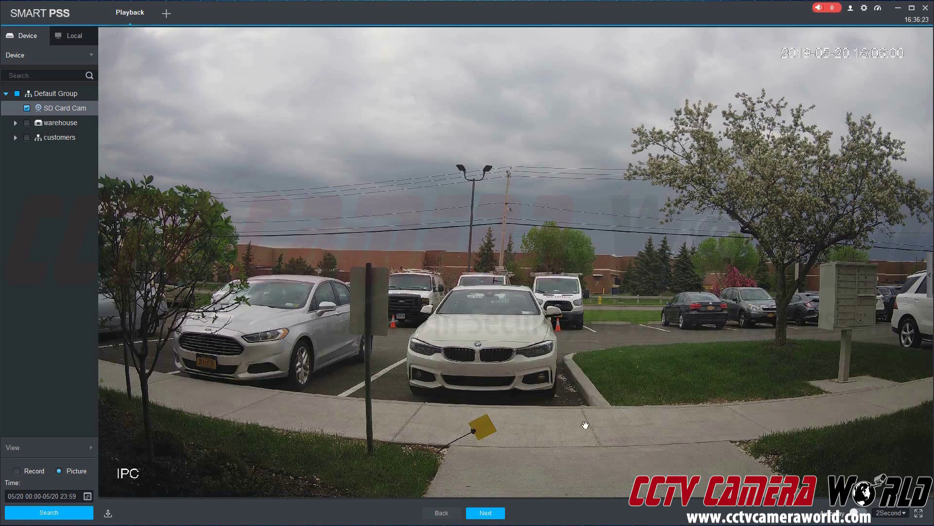
click(491, 516)
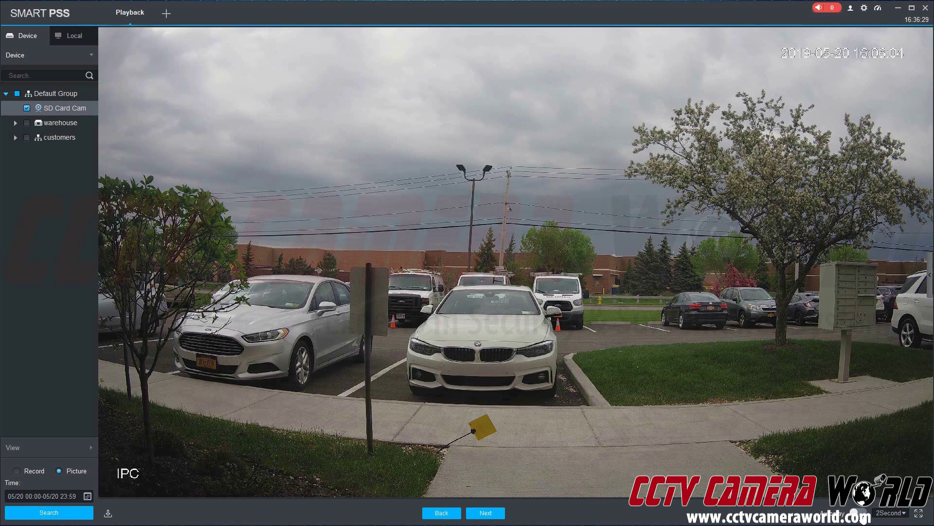
click(855, 513)
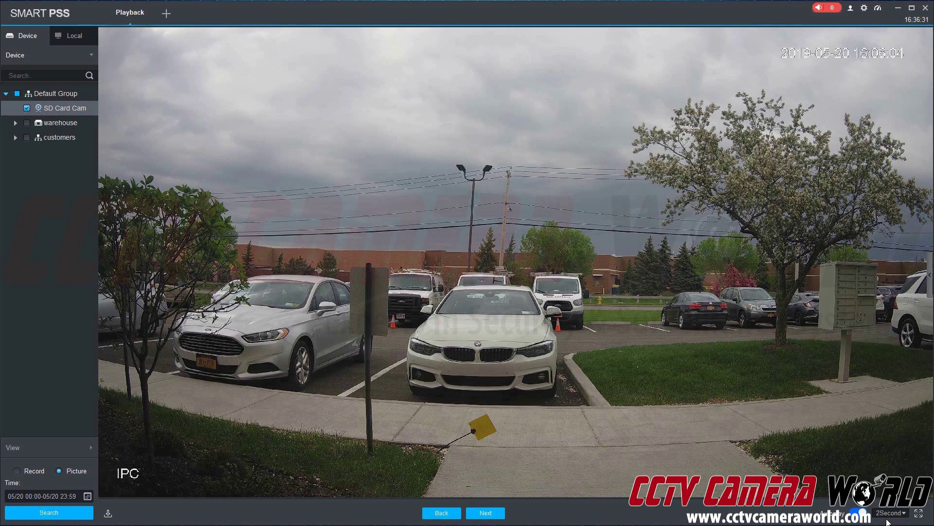